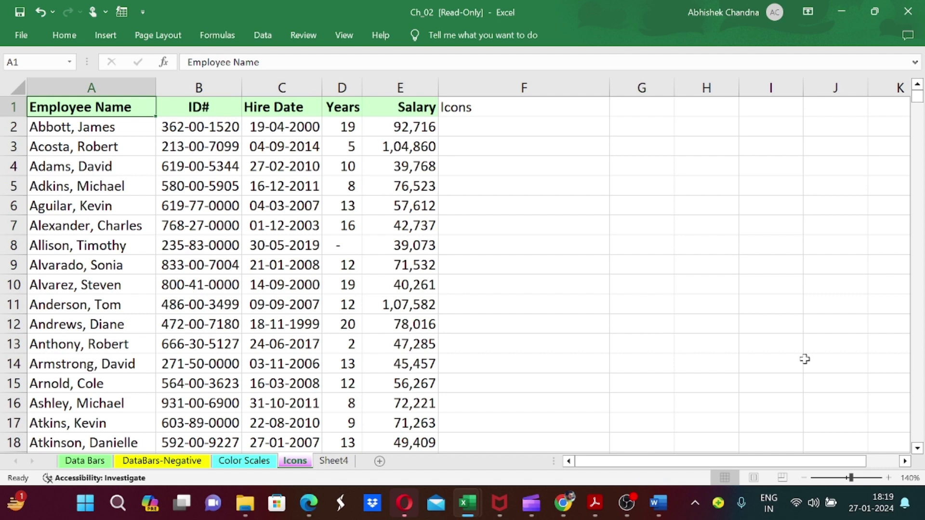
Step: Apply the 3 Arrows (Colored) icon set to the entire Salary column as conditional formatting
{"action": "key", "text": "Right"}
{"action": "key", "text": "Right"}
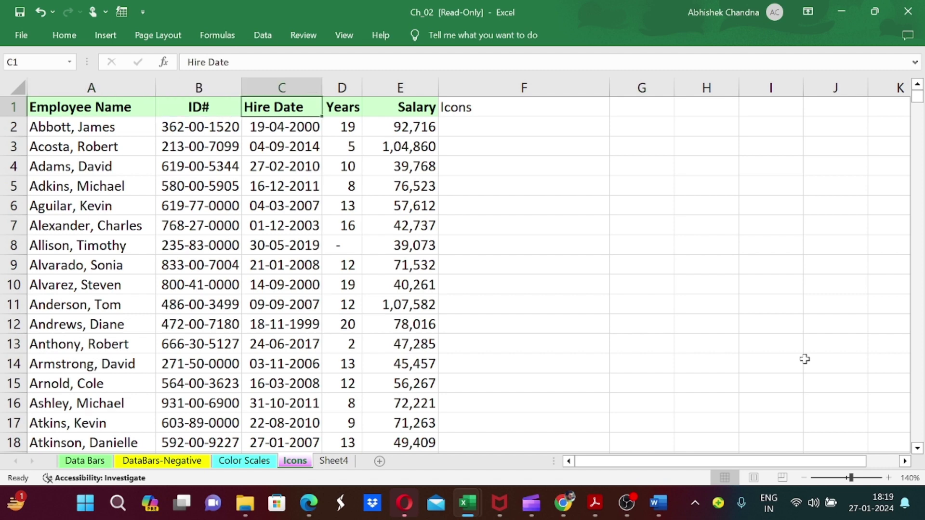
{"action": "key", "text": "Right"}
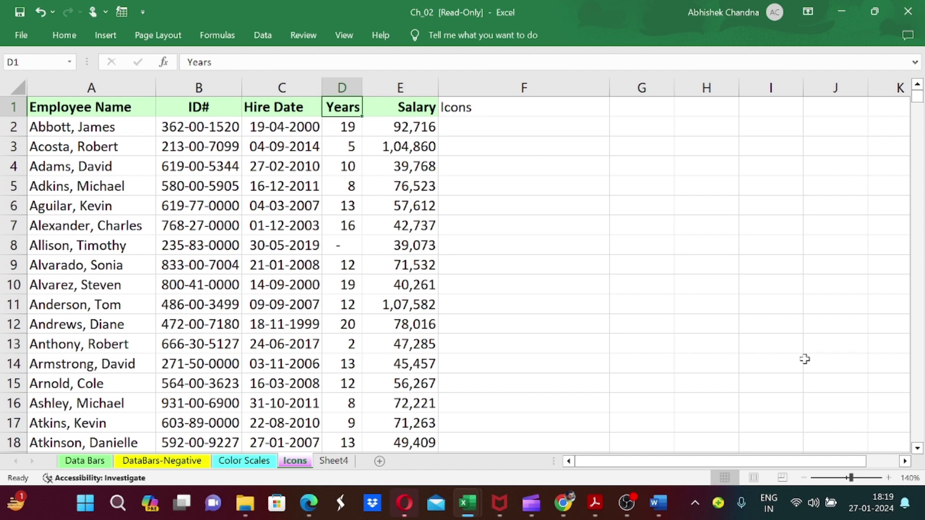
{"action": "key", "text": "Right"}
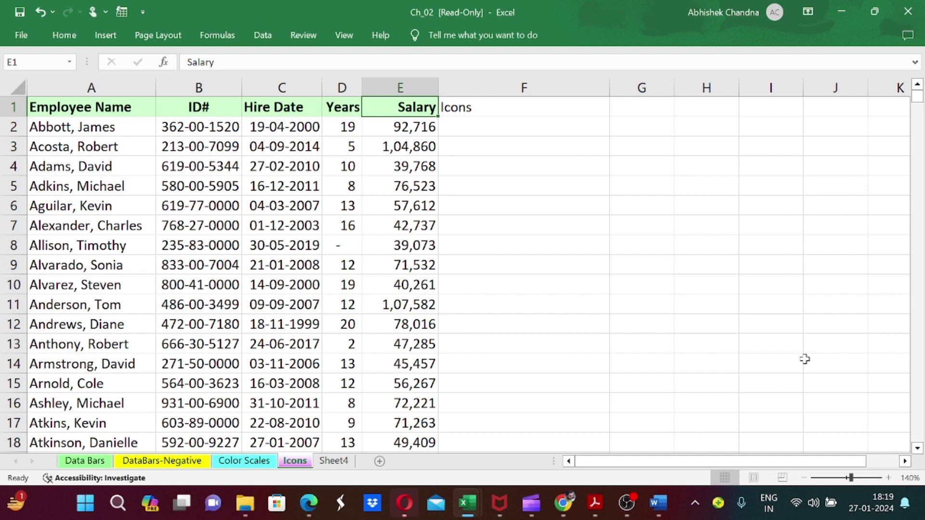
{"action": "key", "text": "ctrl+shift+Down"}
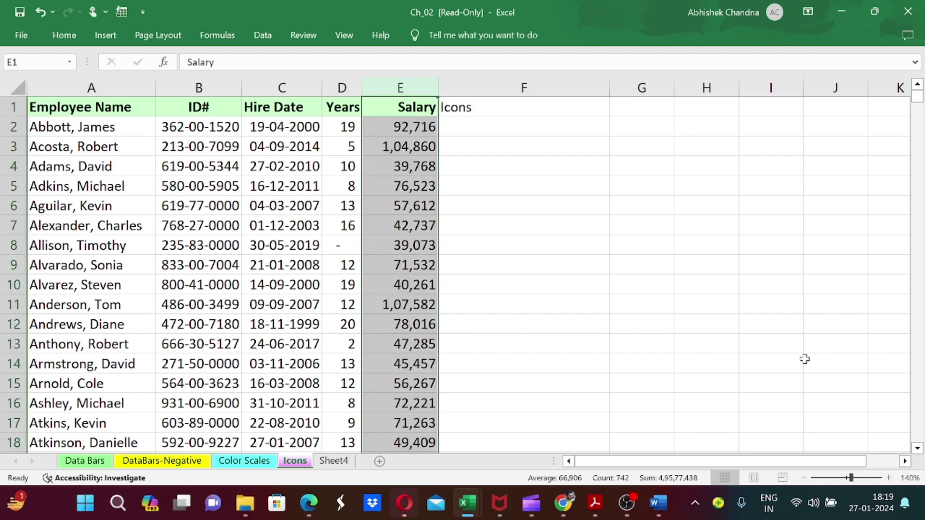
{"action": "left_click", "coordinate": [68, 34]}
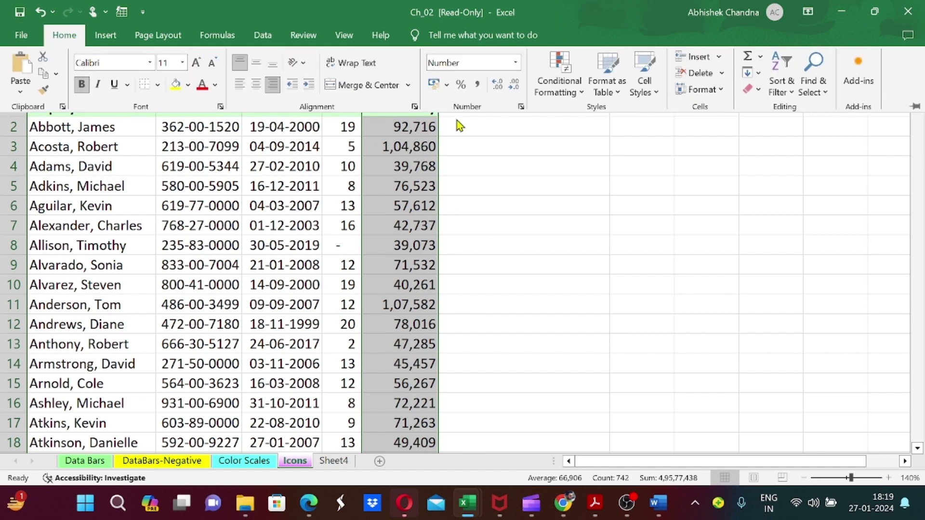
{"action": "left_click", "coordinate": [570, 90]}
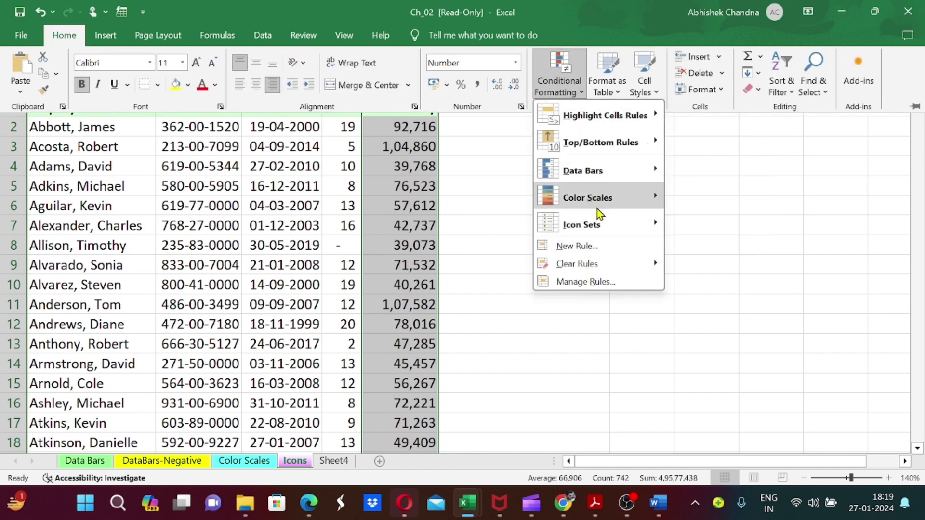
{"action": "mouse_move", "coordinate": [603, 226]}
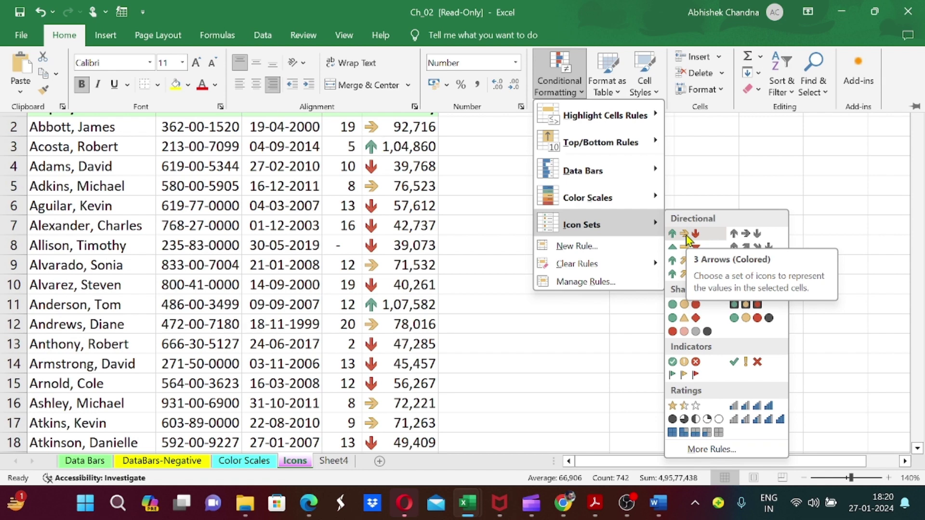
{"action": "left_click", "coordinate": [688, 236]}
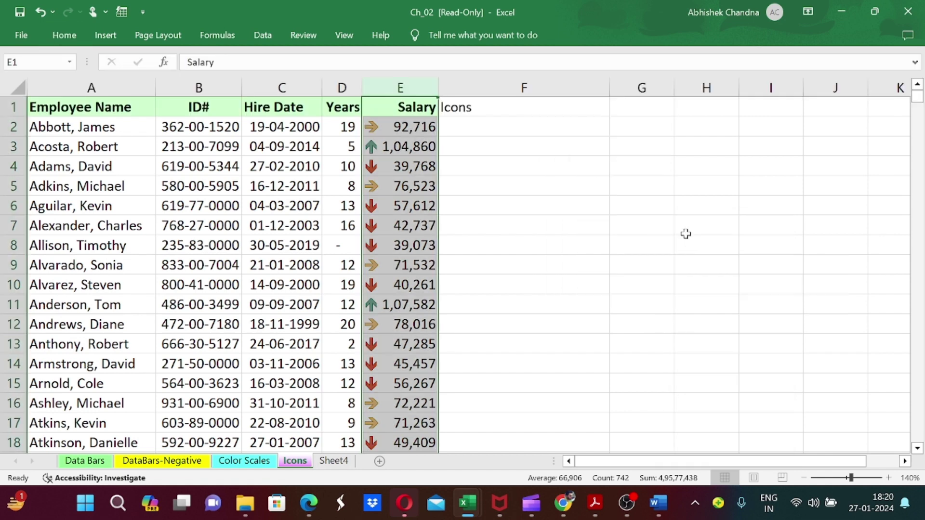
{"action": "left_click", "coordinate": [391, 211]}
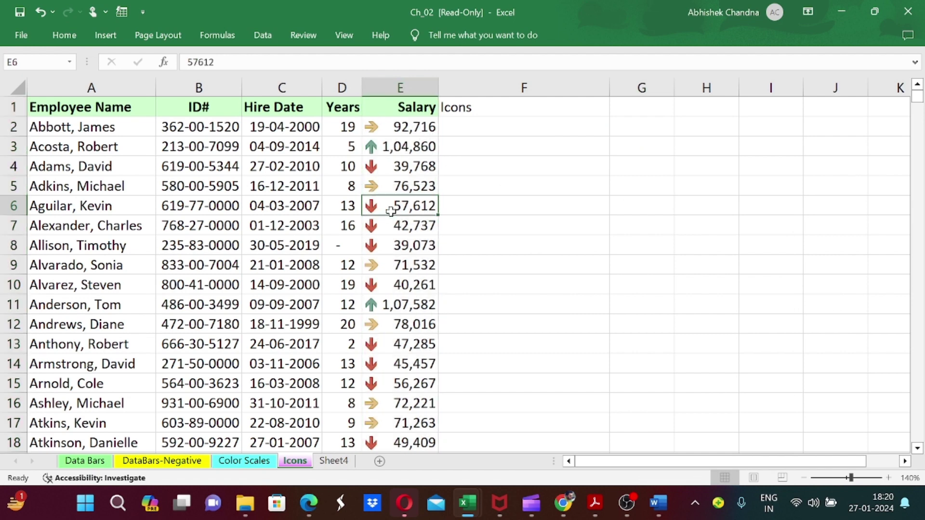
Step: Edit the Salary column's icon set rule so the green up arrow applies to values of at least 90 percent
{"action": "key", "text": "ctrl+Up"}
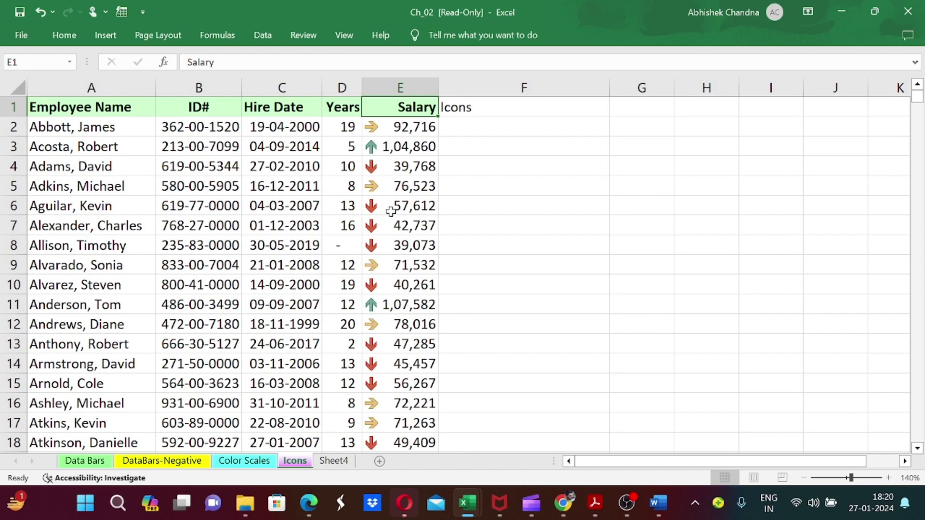
{"action": "key", "text": "ctrl+shift+Down"}
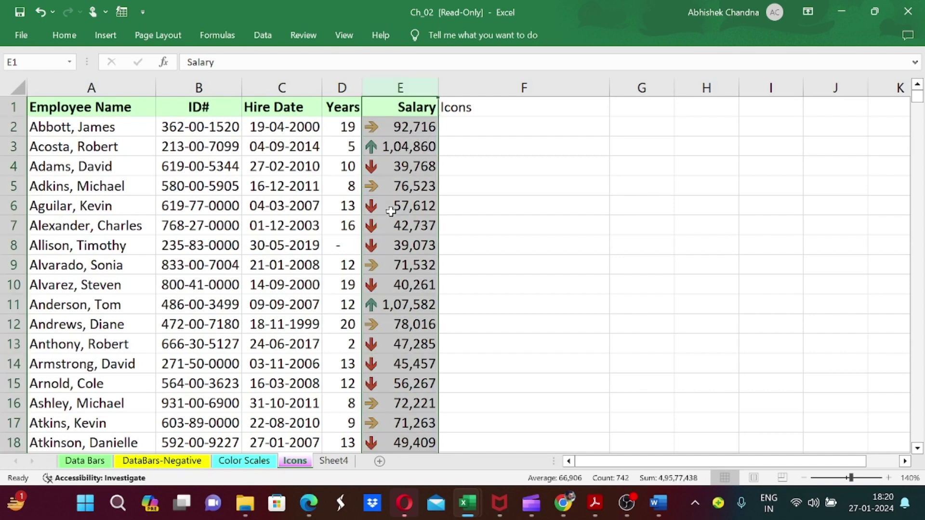
{"action": "left_click", "coordinate": [58, 38]}
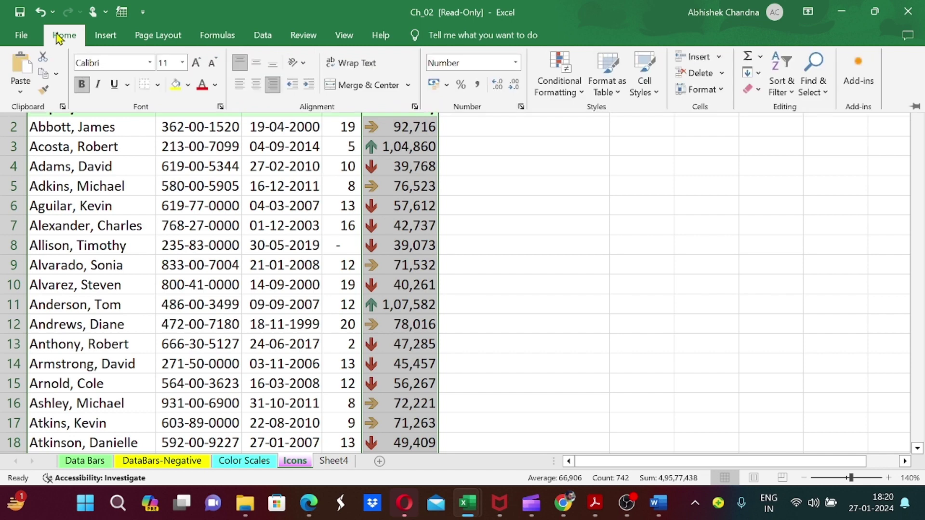
{"action": "left_click", "coordinate": [562, 90]}
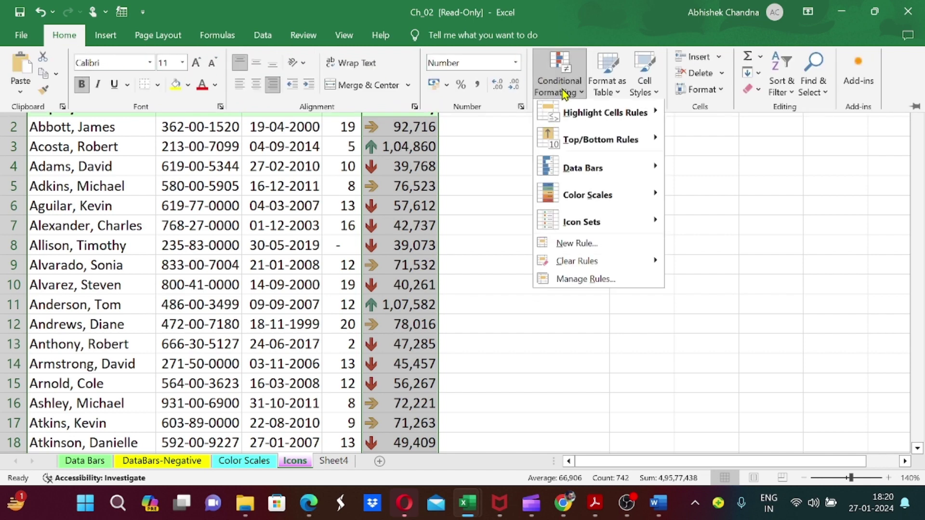
{"action": "left_click", "coordinate": [615, 283]}
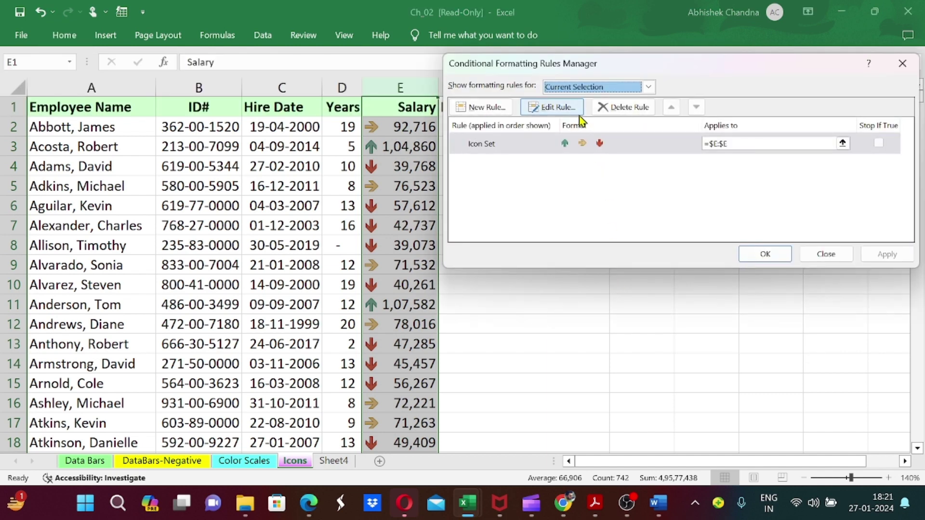
{"action": "left_click", "coordinate": [569, 107]}
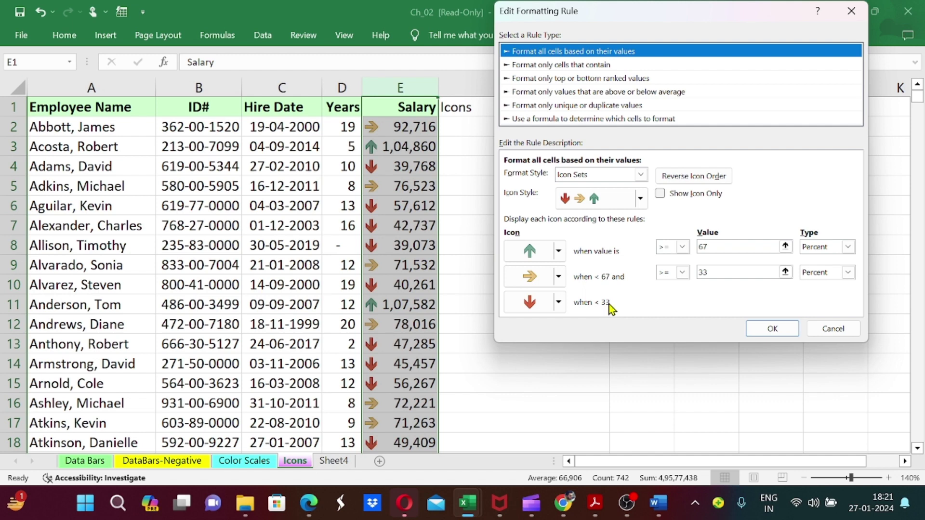
{"action": "left_click", "coordinate": [728, 246]}
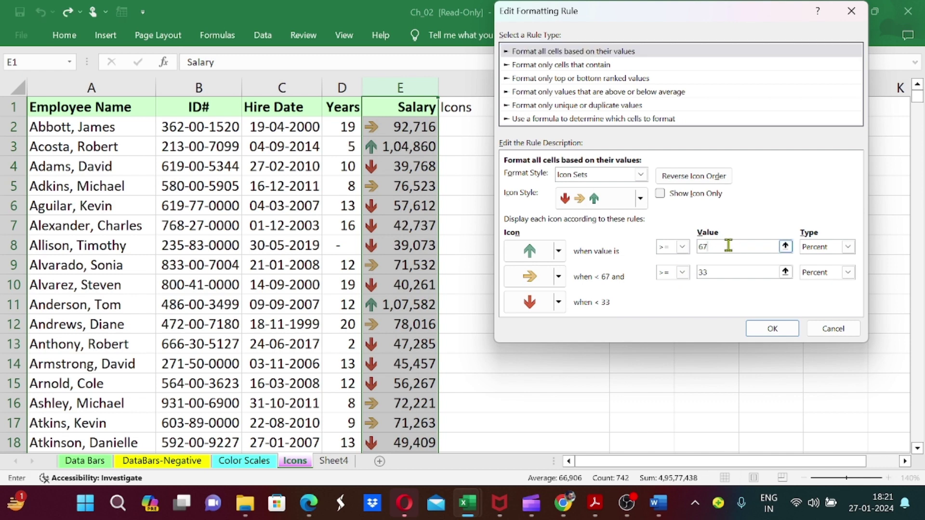
{"action": "key", "text": "BackSpace"}
{"action": "key", "text": "BackSpace"}
{"action": "type", "text": "90"}
Step: Try 10 percent as the yellow sideways arrow's lower threshold, and restore it to 33 percent
{"action": "left_click", "coordinate": [717, 274]}
{"action": "key", "text": "BackSpace"}
{"action": "key", "text": "BackSpace"}
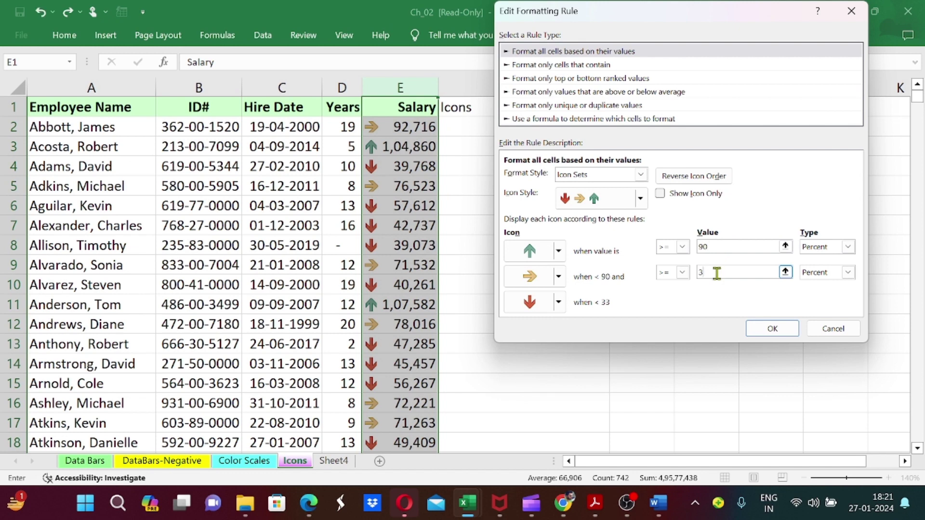
{"action": "type", "text": "10"}
{"action": "key", "text": "Tab"}
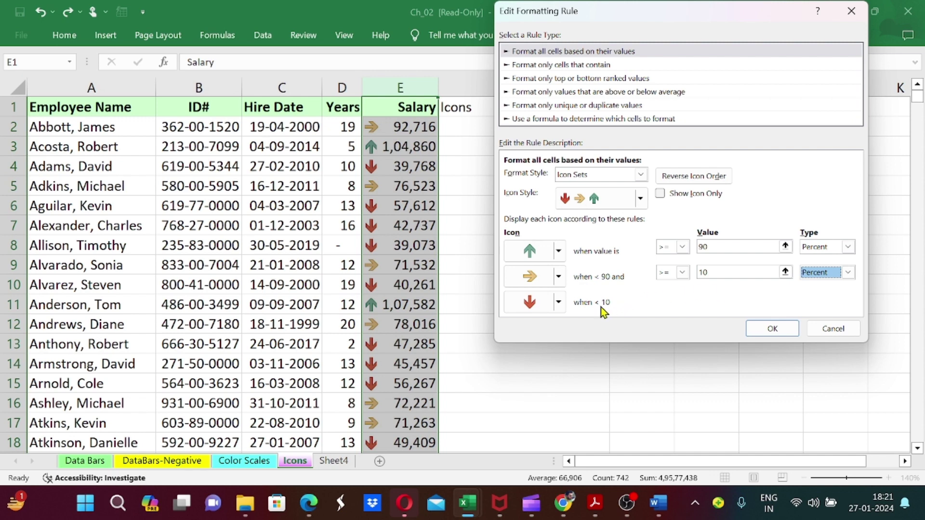
{"action": "left_click", "coordinate": [848, 273]}
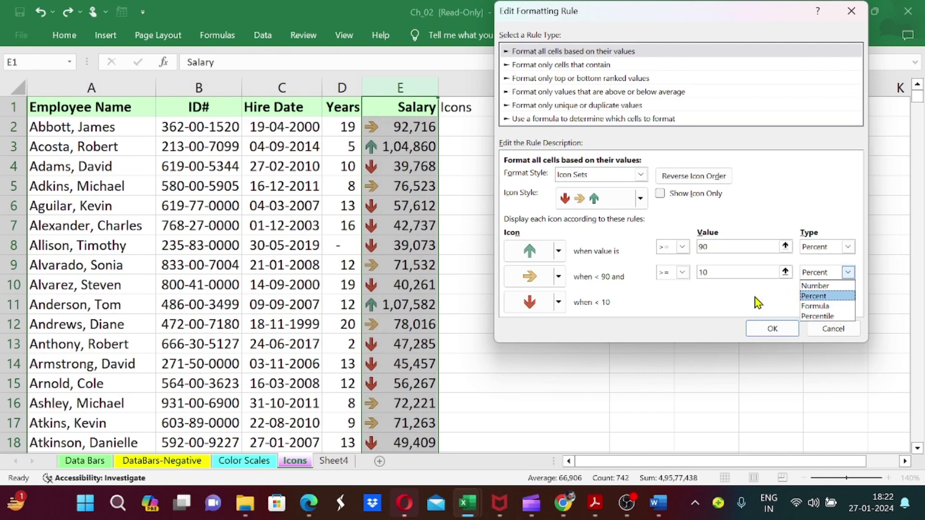
{"action": "key", "text": "Escape"}
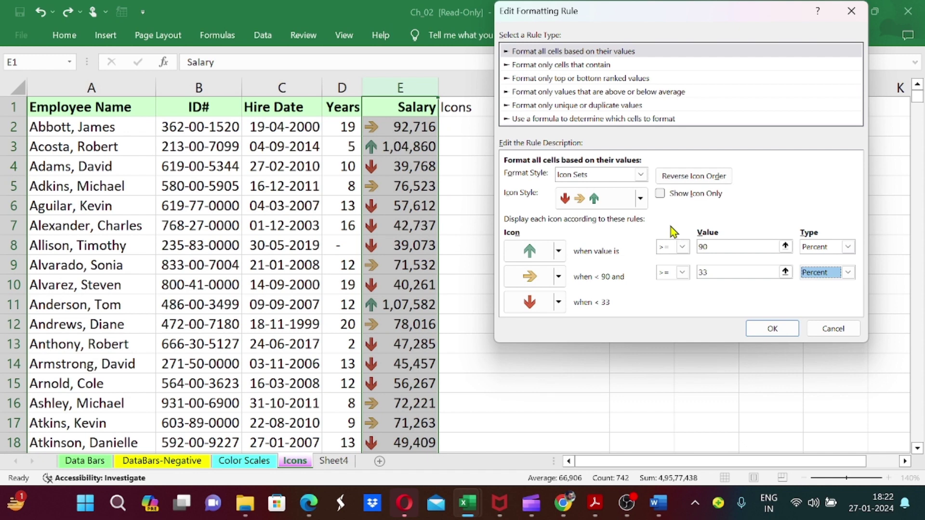
Step: Make the rule show only icons without the salary numbers and apply it to the column
{"action": "left_click", "coordinate": [659, 194]}
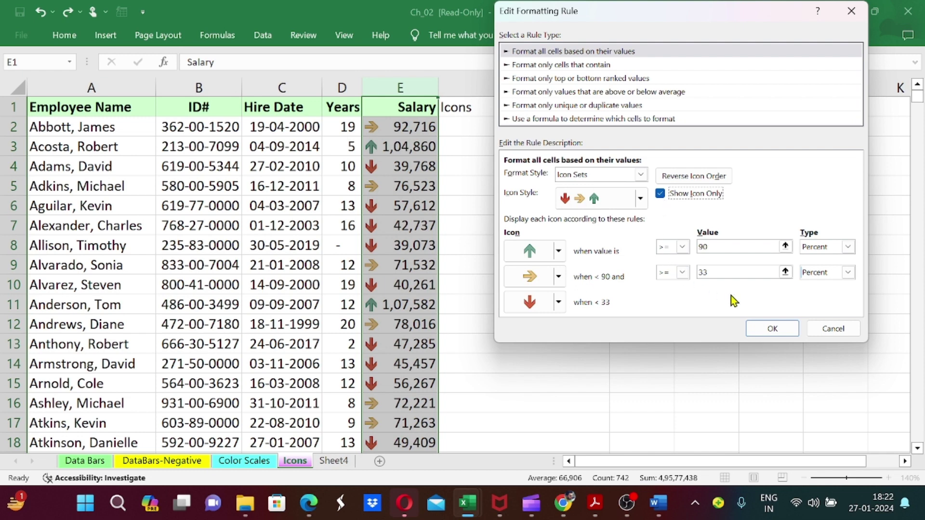
{"action": "left_click", "coordinate": [766, 331]}
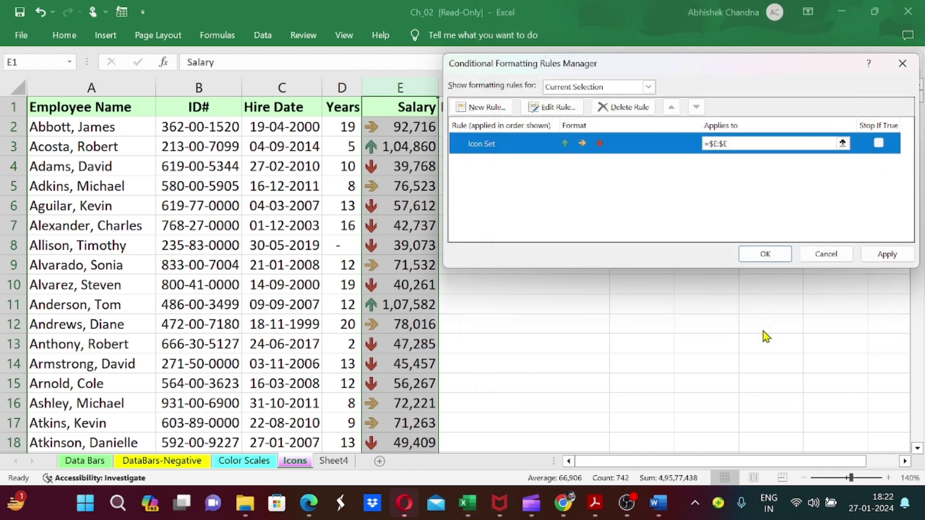
{"action": "left_click", "coordinate": [883, 256]}
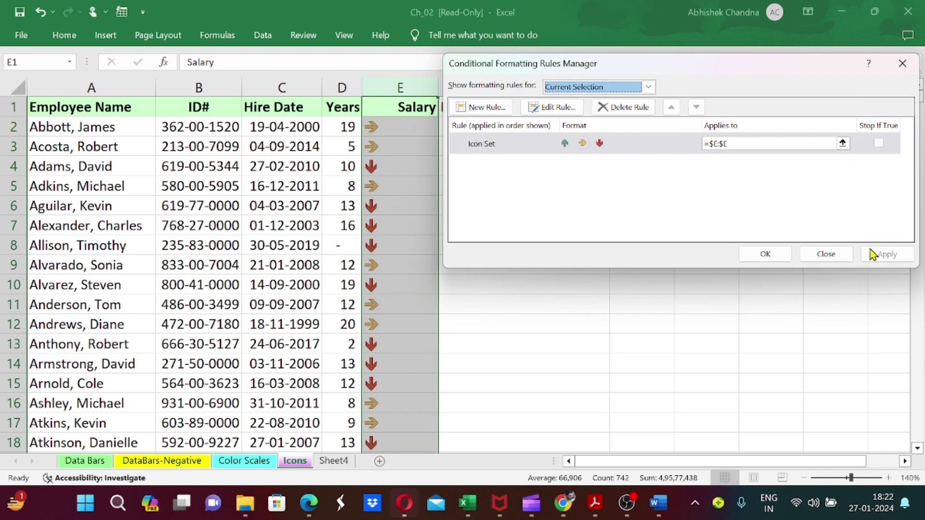
{"action": "left_click", "coordinate": [758, 257]}
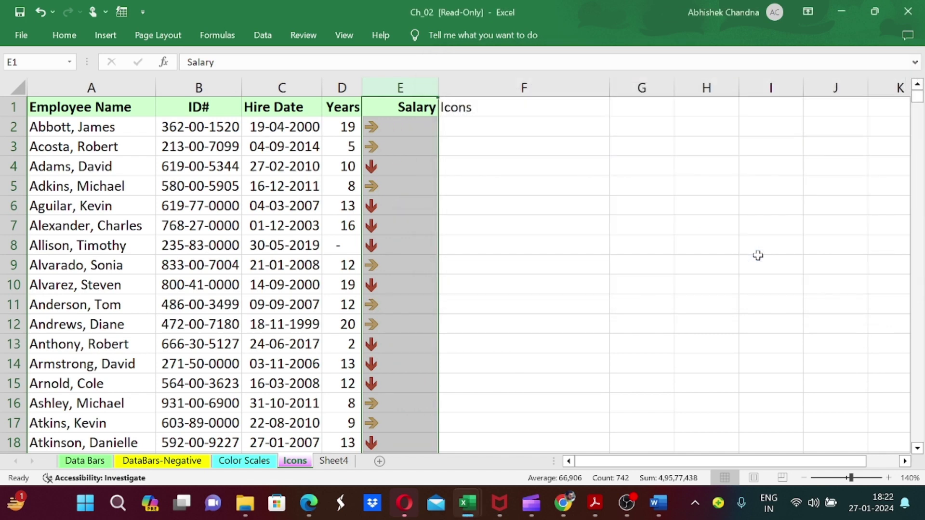
{"action": "left_click", "coordinate": [367, 270]}
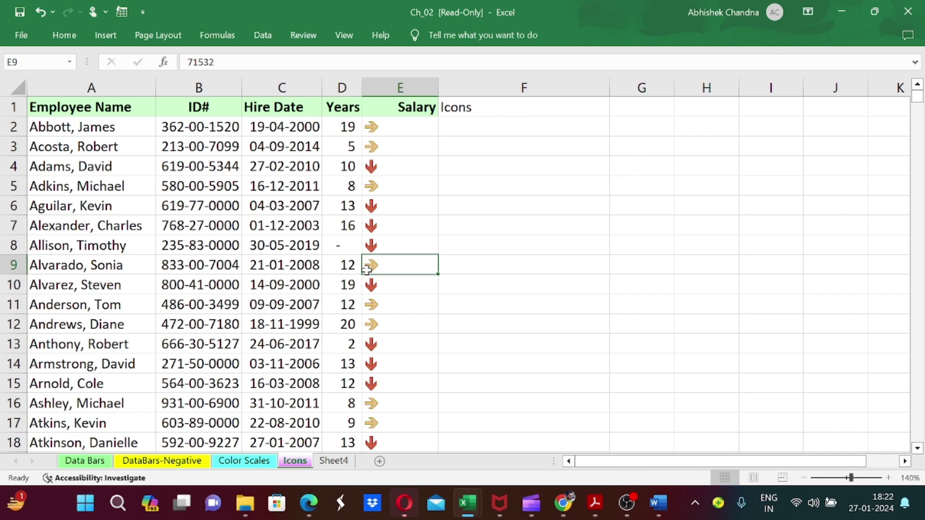